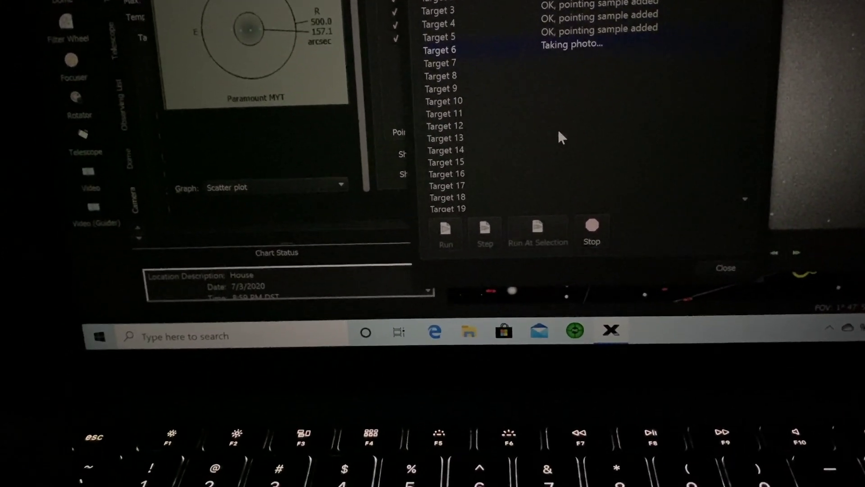
- Scroll TheSkyX's pointing target list to watch new samples being added during the run
{"action": "scroll", "coordinate": [558, 135], "scroll_direction": "down", "scroll_amount": 15}
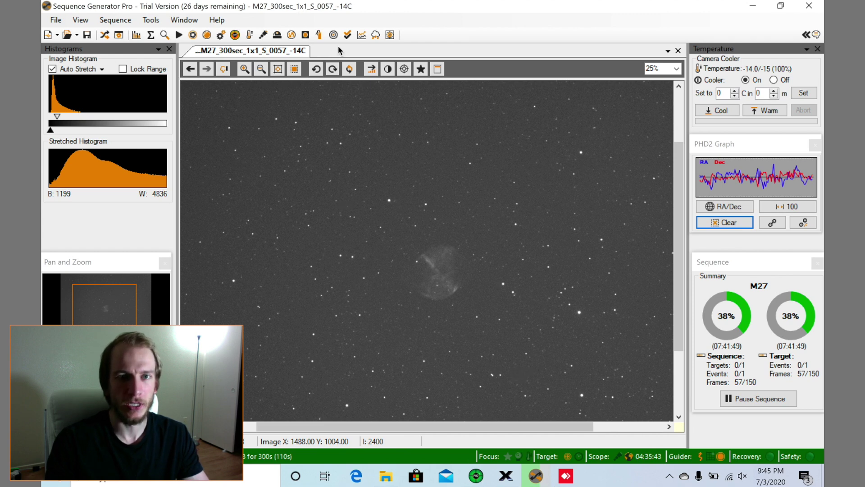
- Bring PHD2 Guiding to the front to check guiding
{"action": "left_click", "coordinate": [476, 475]}
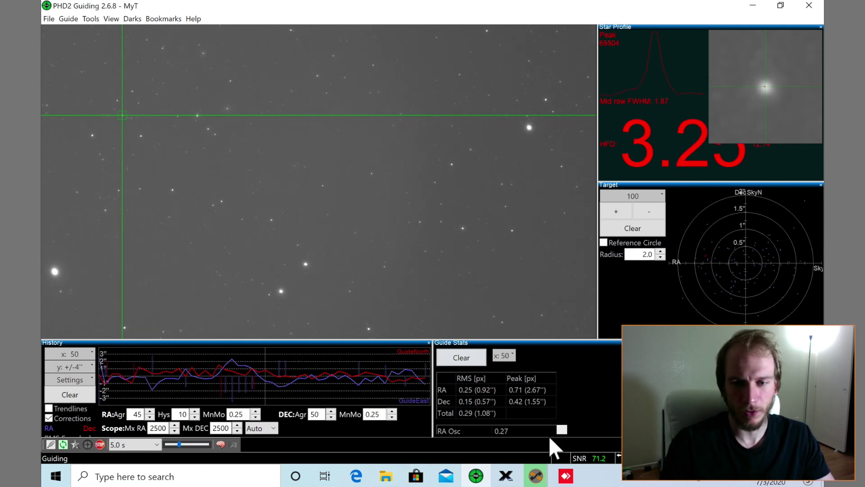
- Check the TheSkyX sky chart, then minimize PHD2 to return to the Sequence Generator Pro capture
{"action": "left_click", "coordinate": [505, 479]}
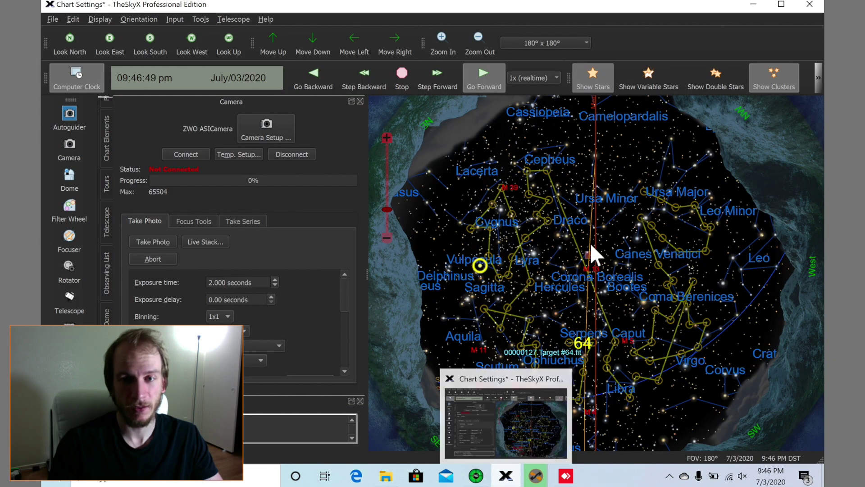
{"action": "left_click", "coordinate": [511, 474]}
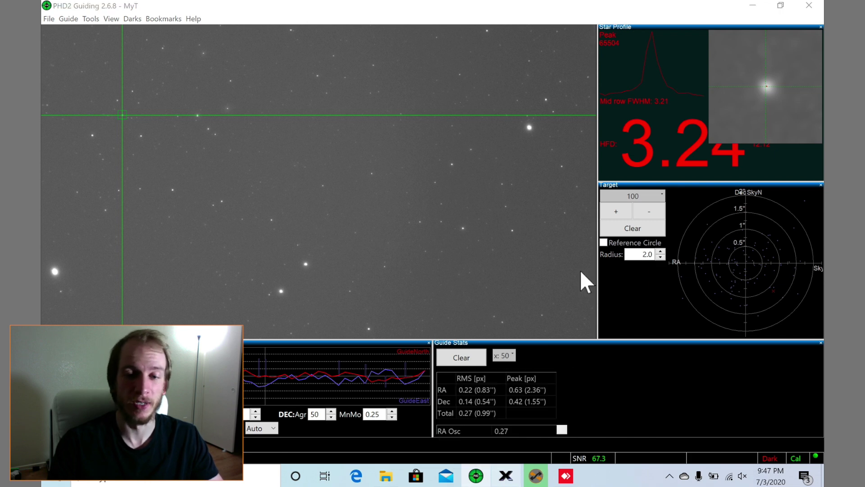
{"action": "left_click", "coordinate": [506, 475]}
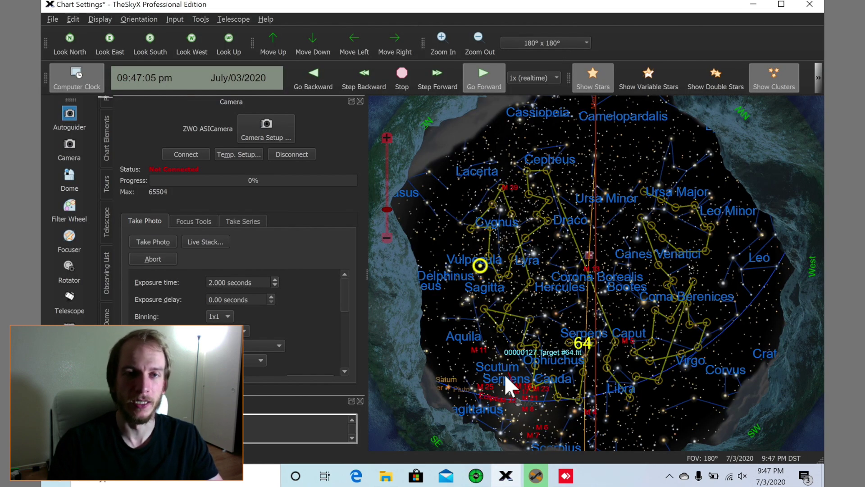
{"action": "mouse_move", "coordinate": [505, 376]}
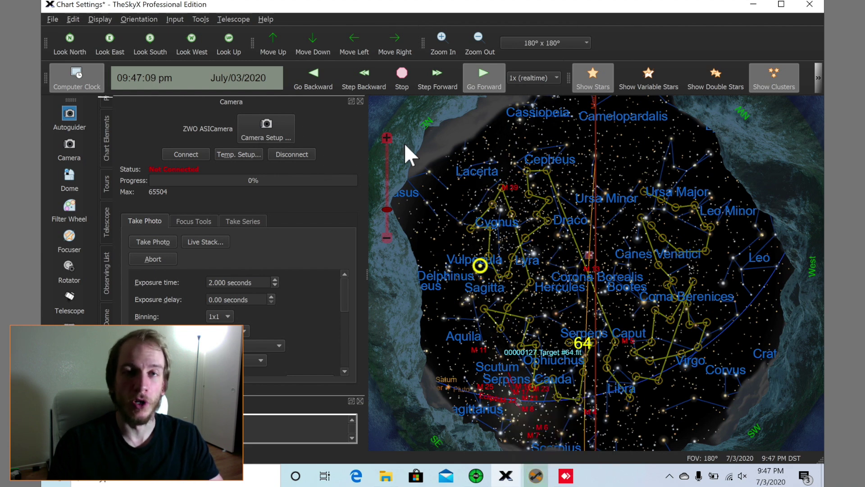
{"action": "key", "text": "alt+Tab"}
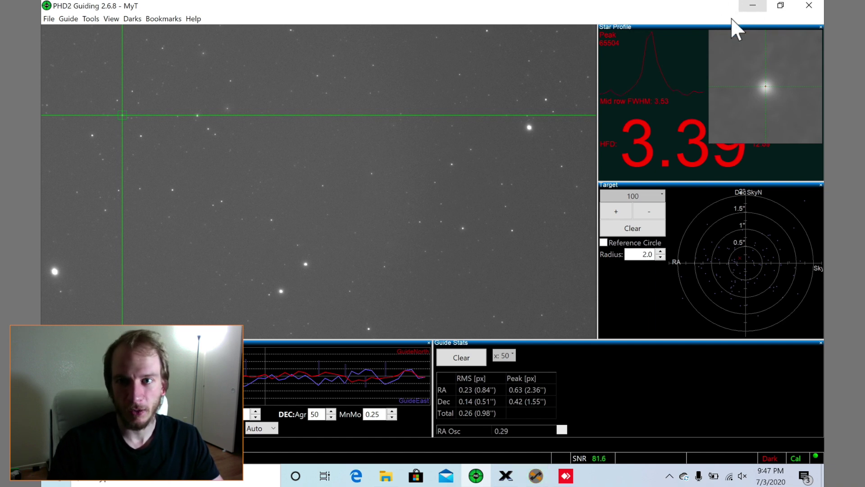
{"action": "left_click", "coordinate": [760, 8]}
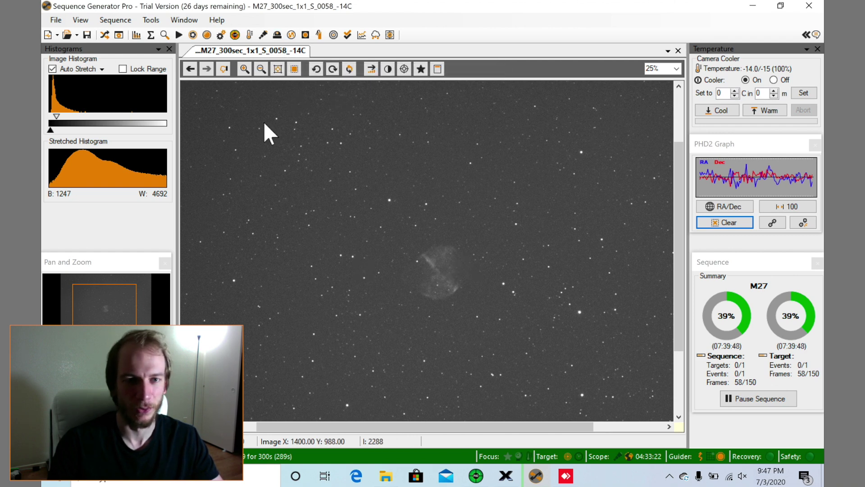
{"action": "scroll", "coordinate": [165, 262], "scroll_direction": "up", "scroll_amount": 1}
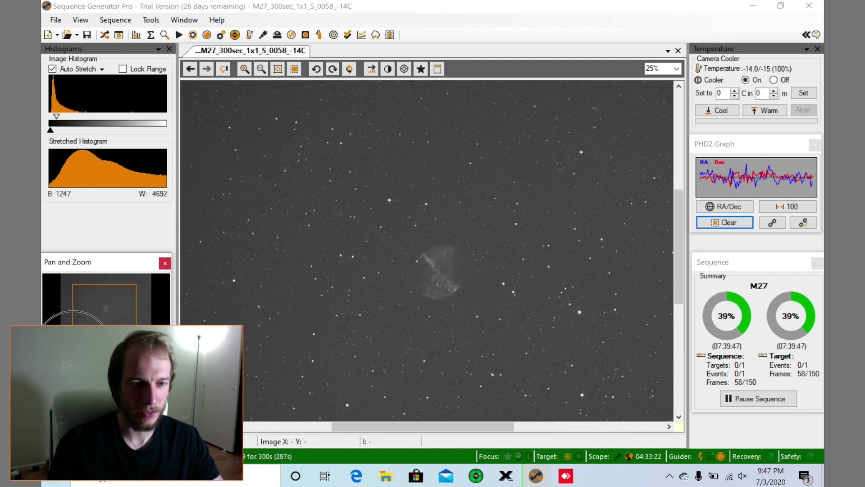
{"action": "scroll", "coordinate": [165, 263], "scroll_direction": "up", "scroll_amount": 2}
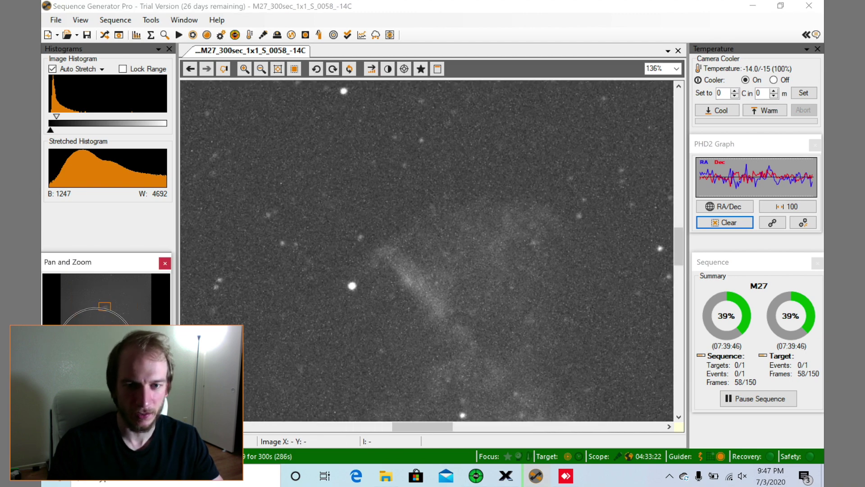
{"action": "scroll", "coordinate": [165, 262], "scroll_direction": "up", "scroll_amount": 2}
{"action": "scroll", "coordinate": [165, 262], "scroll_direction": "up", "scroll_amount": 1}
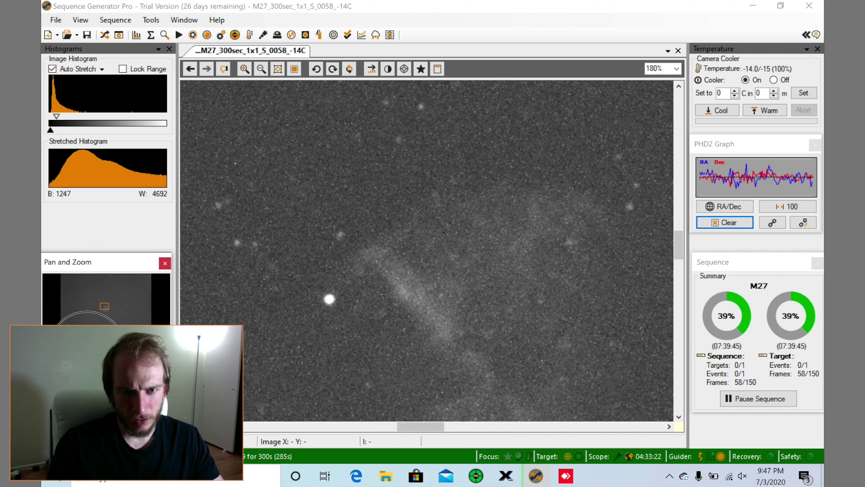
{"action": "scroll", "coordinate": [165, 263], "scroll_direction": "down", "scroll_amount": 1}
{"action": "scroll", "coordinate": [427, 250], "scroll_direction": "down", "scroll_amount": 1}
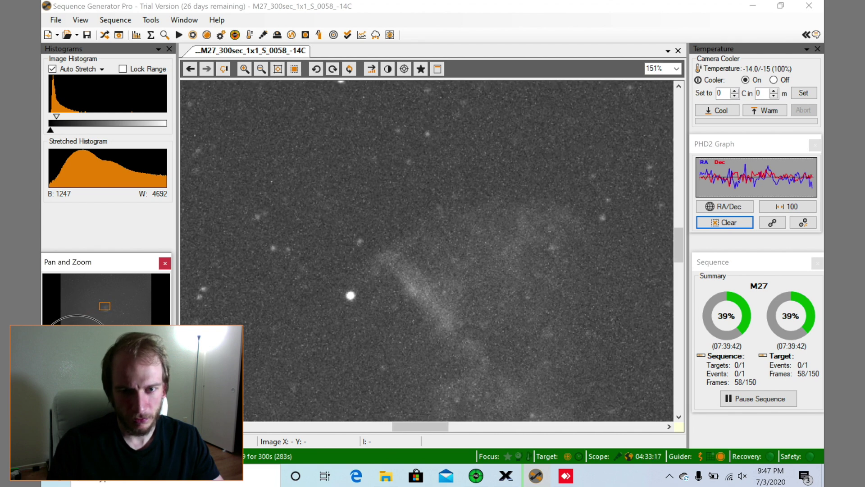
{"action": "scroll", "coordinate": [427, 250], "scroll_direction": "down", "scroll_amount": 3}
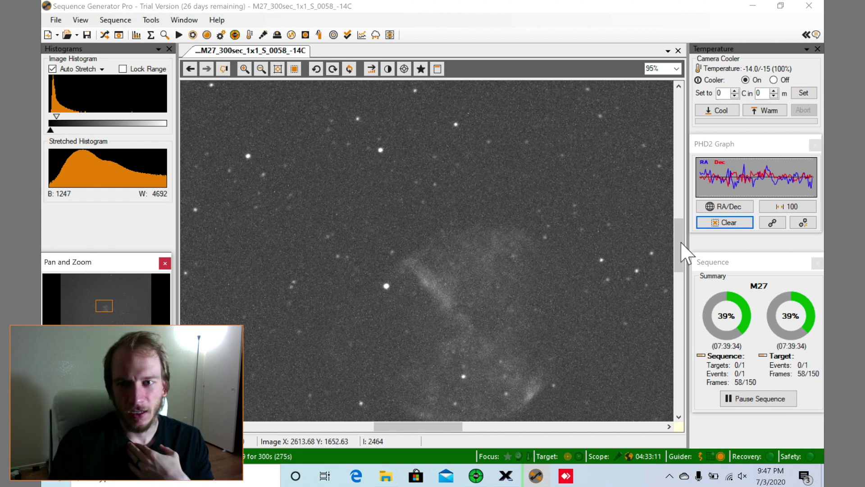
{"action": "scroll", "coordinate": [519, 258], "scroll_direction": "down", "scroll_amount": 3}
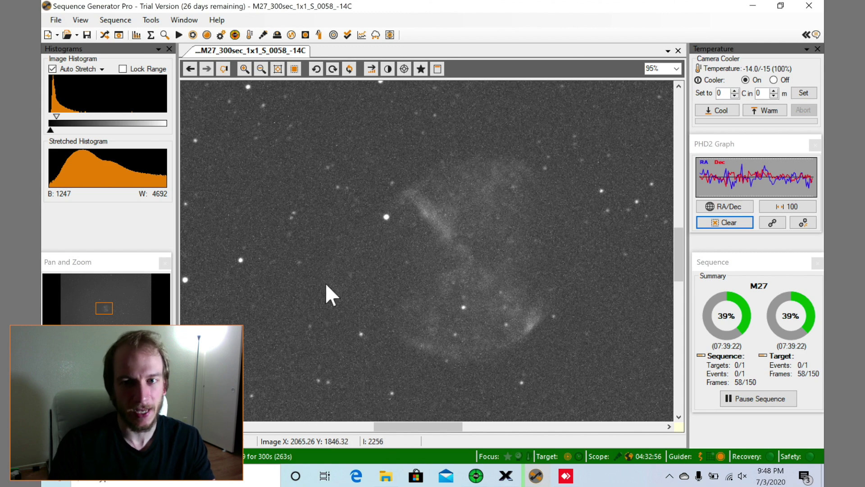
{"action": "scroll", "coordinate": [454, 257], "scroll_direction": "down", "scroll_amount": 2}
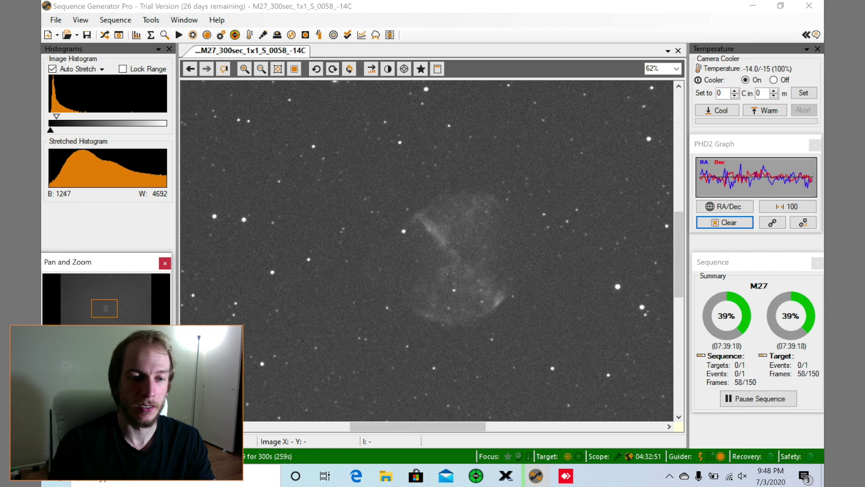
{"action": "scroll", "coordinate": [455, 266], "scroll_direction": "down", "scroll_amount": 2}
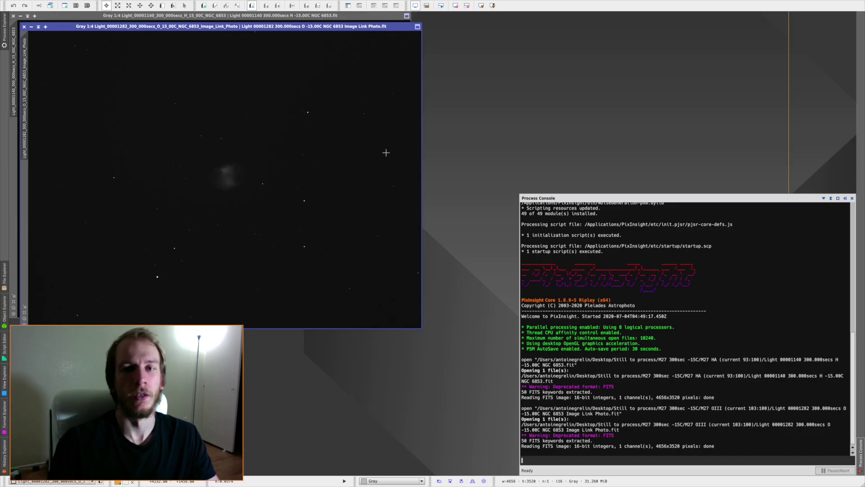
- Move the O window aside and apply an STF AutoStretch to the H frame
{"action": "left_click_drag", "start_coordinate": [197, 27], "coordinate": [559, 66]}
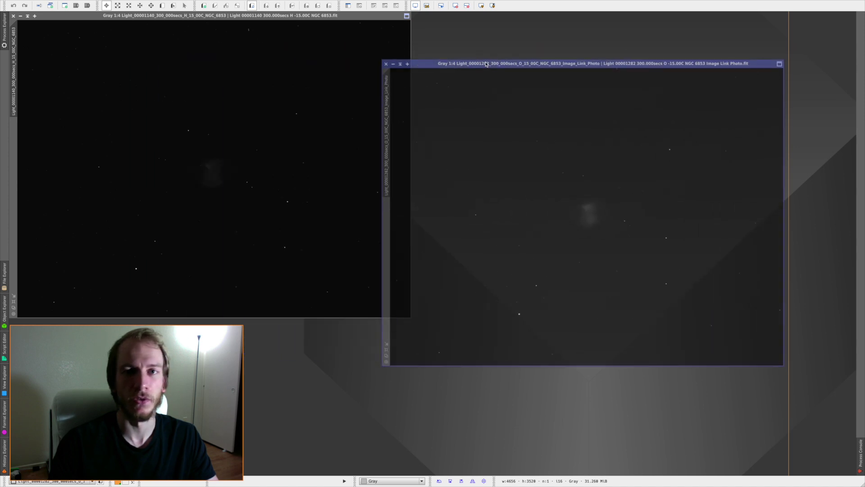
{"action": "left_click", "coordinate": [185, 45]}
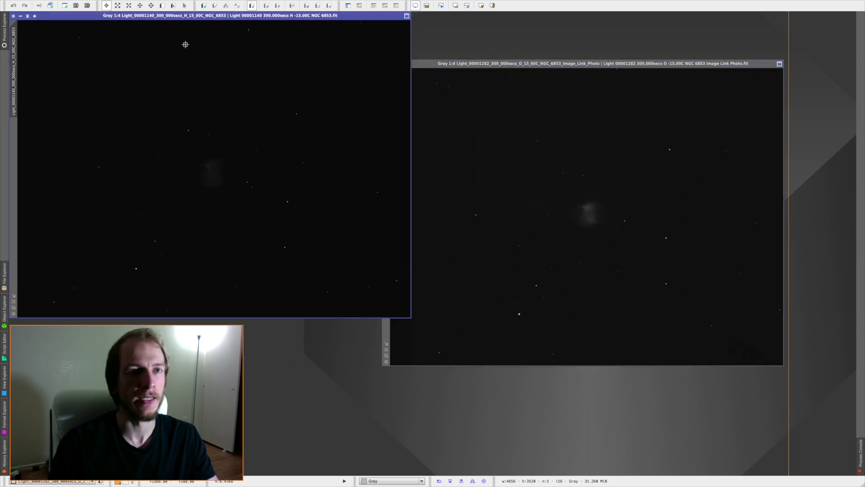
{"action": "left_click", "coordinate": [481, 5]}
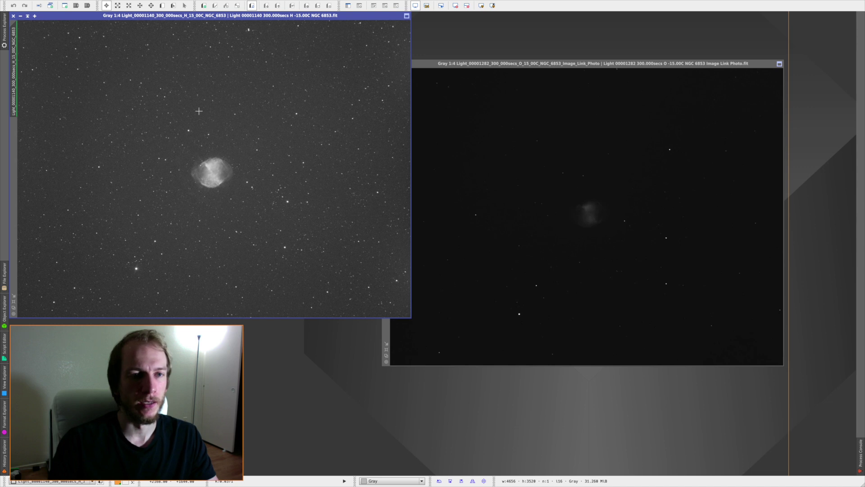
{"action": "scroll", "coordinate": [194, 166], "scroll_direction": "up", "scroll_amount": 2}
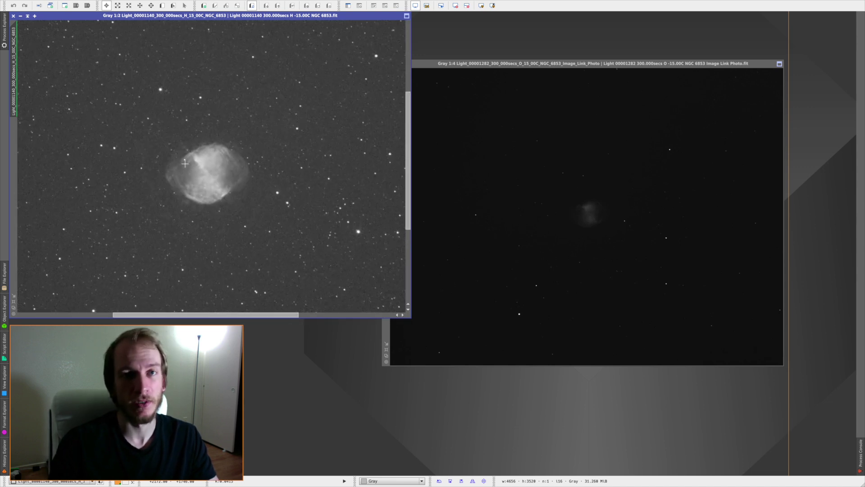
{"action": "scroll", "coordinate": [220, 159], "scroll_direction": "down", "scroll_amount": 2}
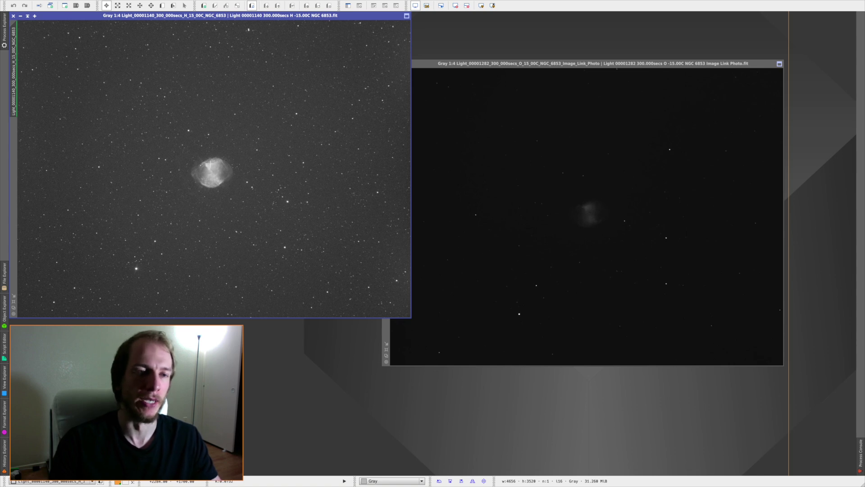
{"action": "scroll", "coordinate": [220, 170], "scroll_direction": "up", "scroll_amount": 4}
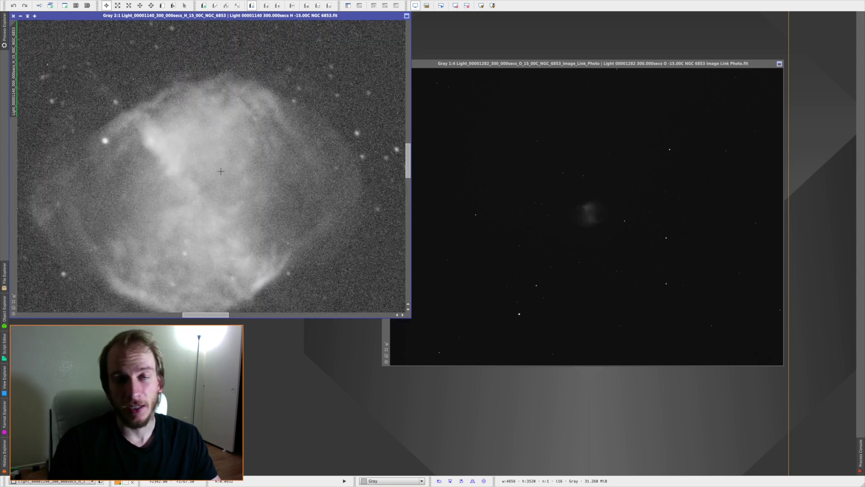
{"action": "scroll", "coordinate": [220, 171], "scroll_direction": "down", "scroll_amount": 2}
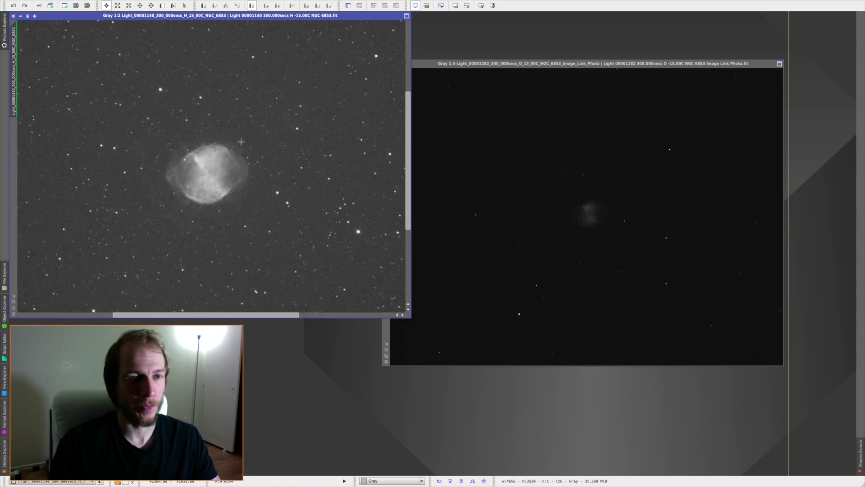
{"action": "scroll", "coordinate": [175, 149], "scroll_direction": "down", "scroll_amount": 1}
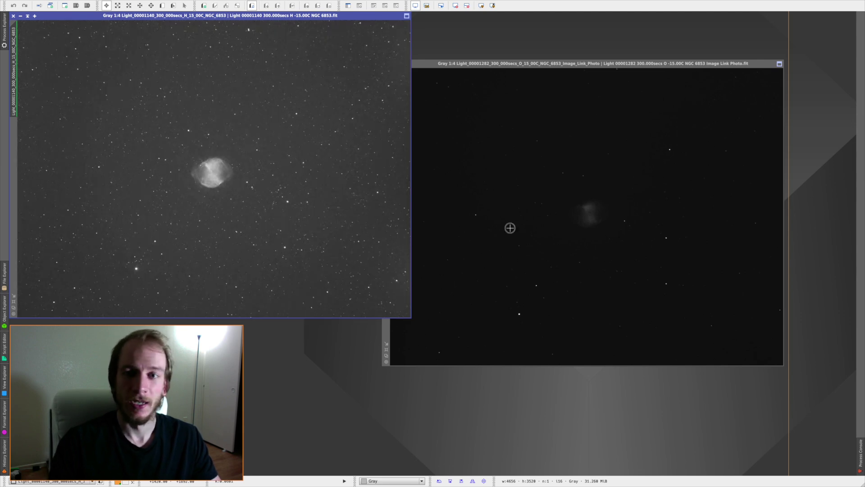
- AutoStretch the dim O-channel frame so its nebula becomes visible
{"action": "left_click", "coordinate": [510, 227]}
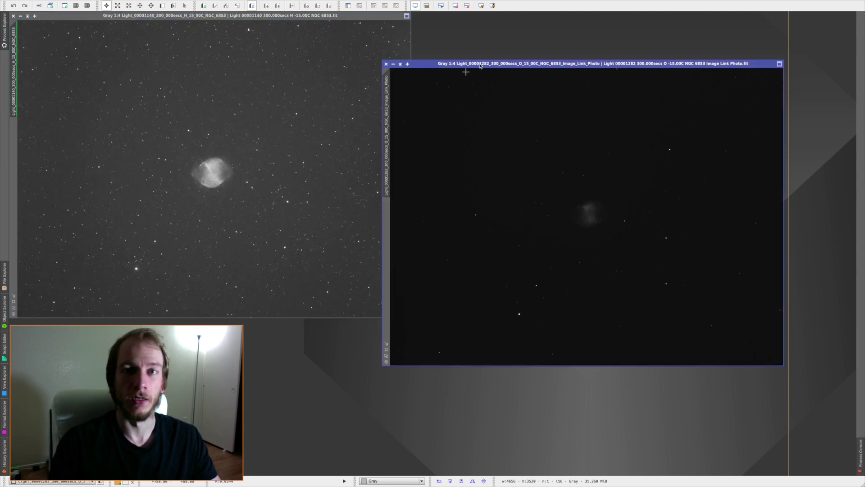
{"action": "left_click", "coordinate": [484, 7]}
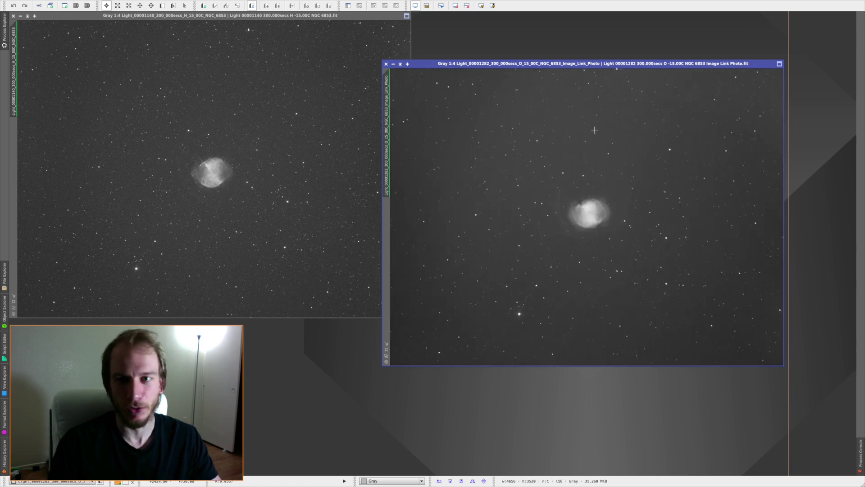
{"action": "scroll", "coordinate": [636, 210], "scroll_direction": "up", "scroll_amount": 2}
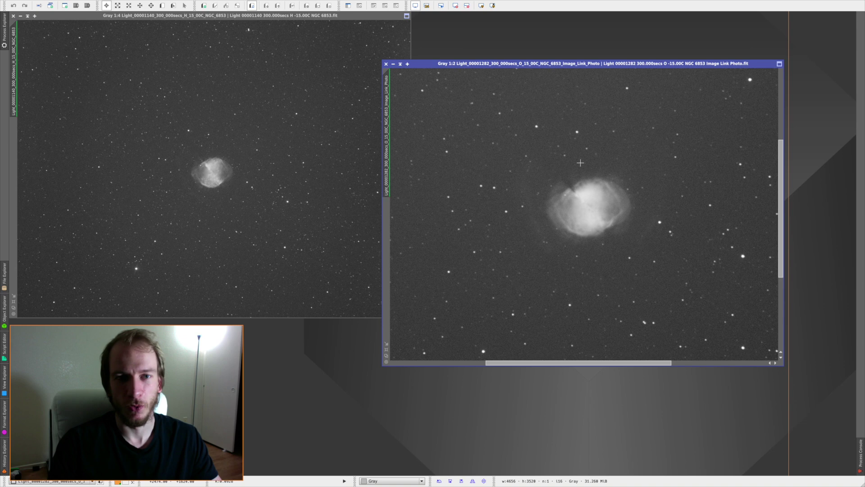
{"action": "scroll", "coordinate": [531, 142], "scroll_direction": "up", "scroll_amount": 1}
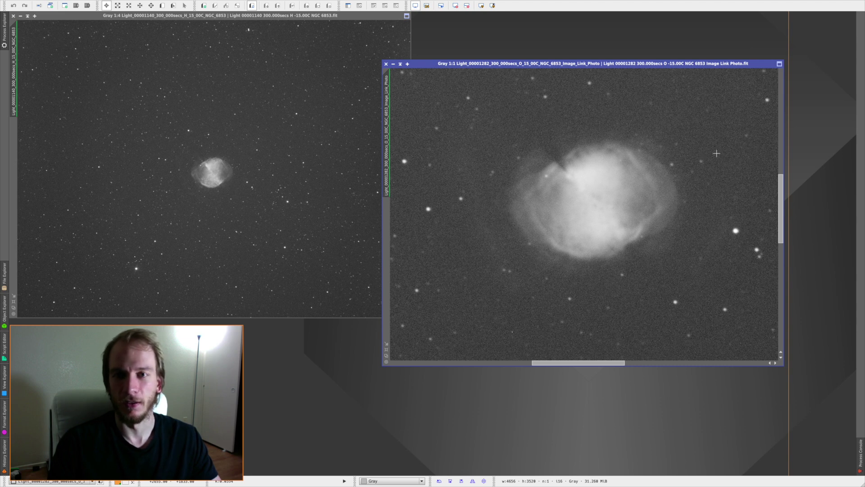
{"action": "scroll", "coordinate": [586, 185], "scroll_direction": "down", "scroll_amount": 3}
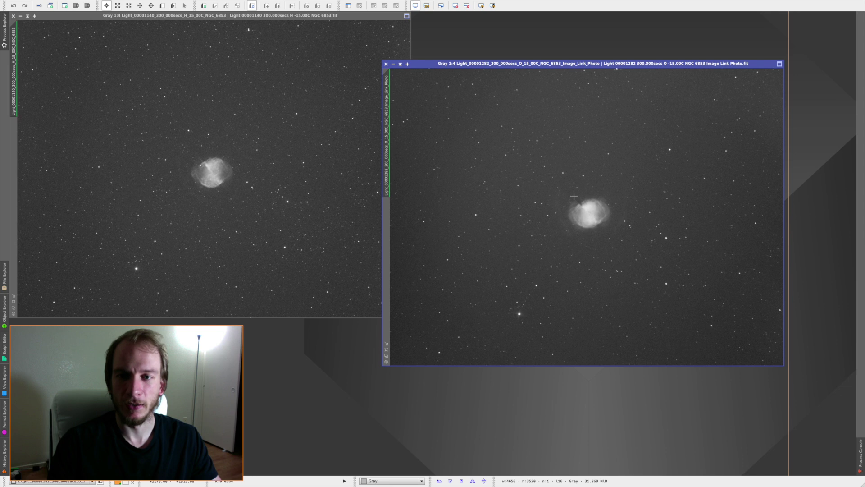
- Alternate between the H and O frames to compare them
{"action": "left_click", "coordinate": [278, 191]}
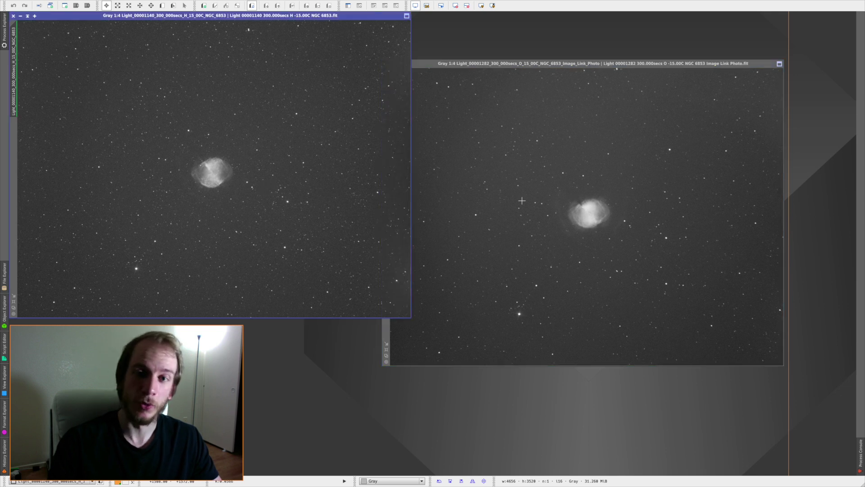
{"action": "left_click", "coordinate": [619, 178]}
{"action": "left_click", "coordinate": [250, 183]}
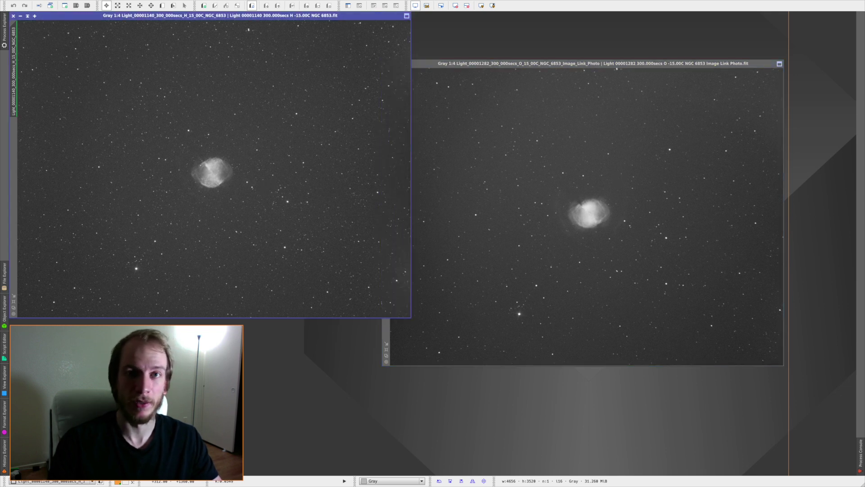
{"action": "left_click", "coordinate": [480, 178]}
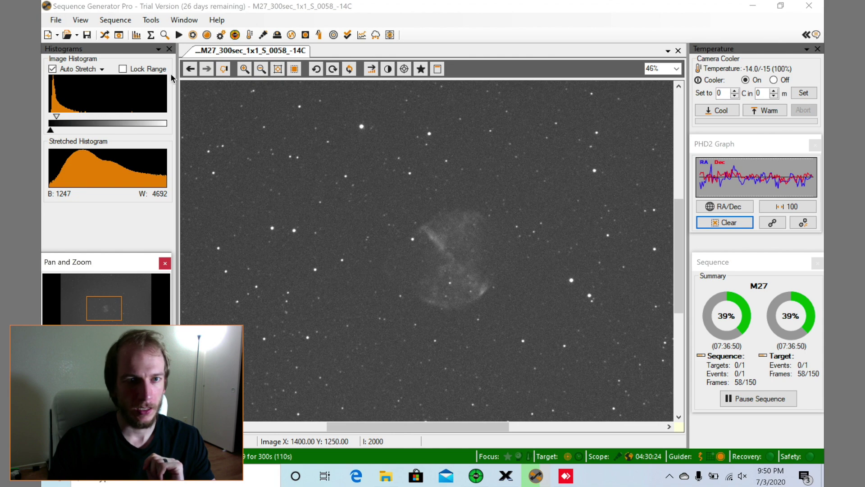
- Open the M27 Sequence Oiii.sgf sequence editor
{"action": "left_click", "coordinate": [108, 37]}
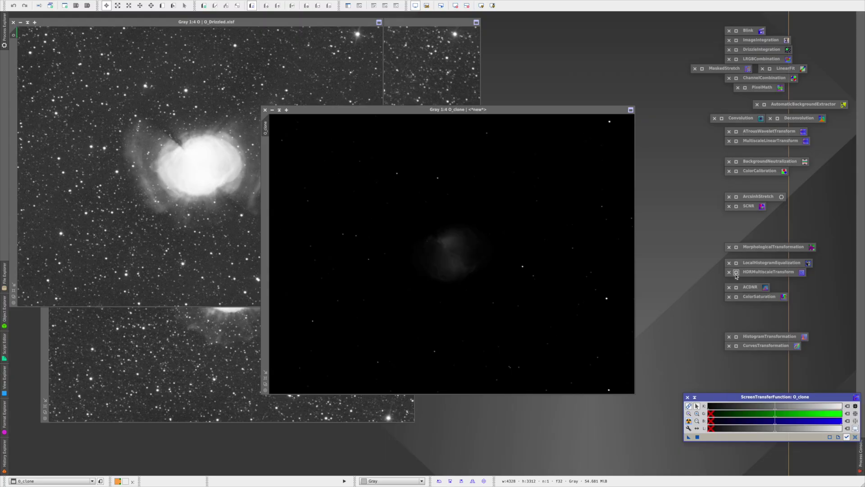
- Stretch O_clone with HistogramTransformation, midtones at about 0.0127, using Real-Time Preview
{"action": "double_click", "coordinate": [741, 336]}
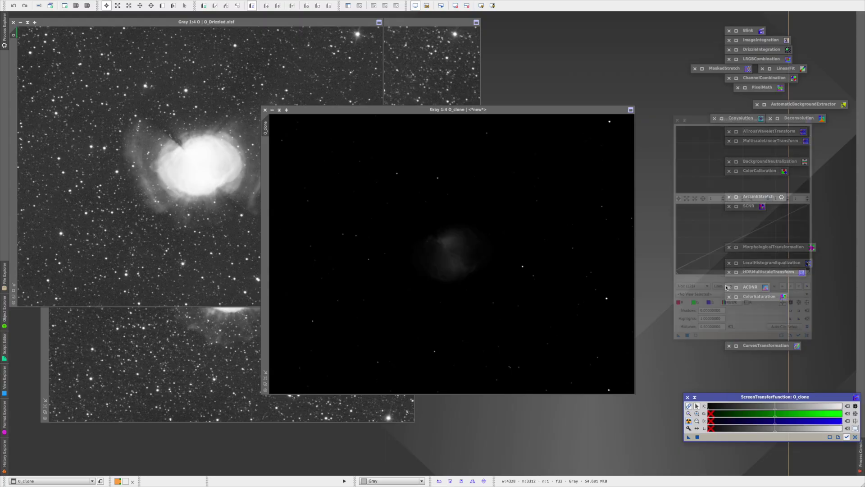
{"action": "left_click", "coordinate": [705, 331]}
{"action": "left_click_drag", "start_coordinate": [753, 270], "coordinate": [688, 270]}
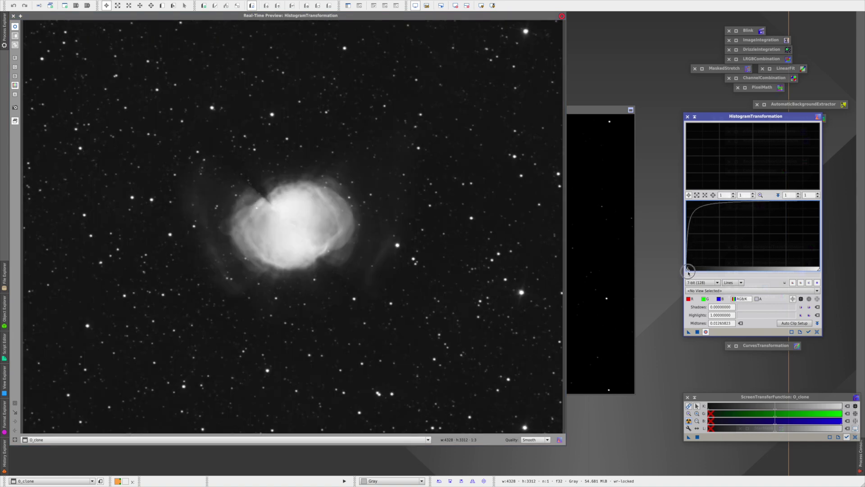
{"action": "scroll", "coordinate": [703, 264], "scroll_direction": "up", "scroll_amount": 5}
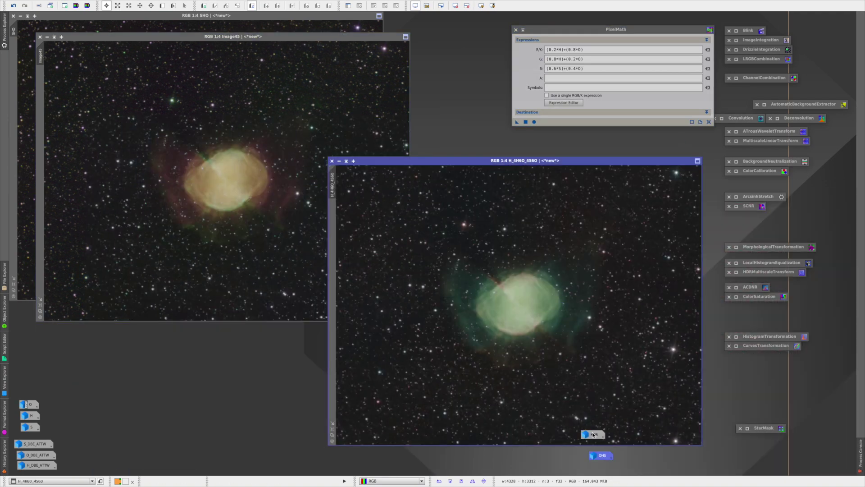
- Bring the SHO image forward and edit the red and green PixelMath channel expressions
{"action": "left_click_drag", "start_coordinate": [415, 161], "coordinate": [319, 161]}
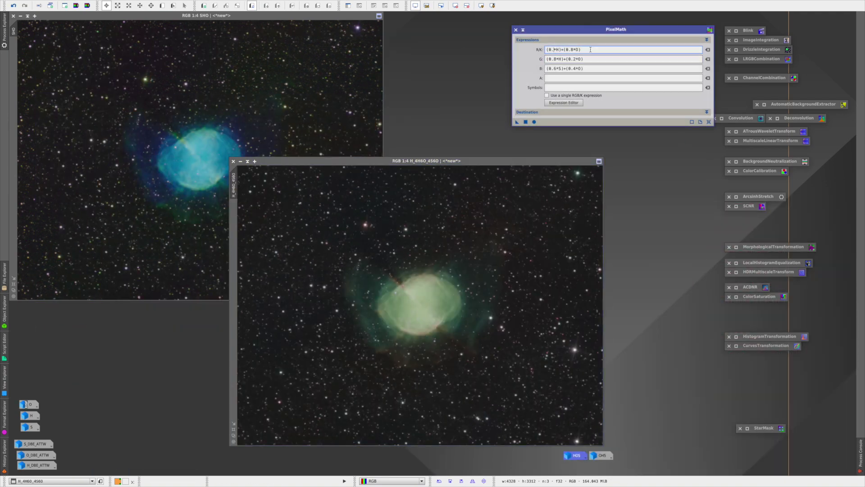
{"action": "left_click", "coordinate": [80, 114]}
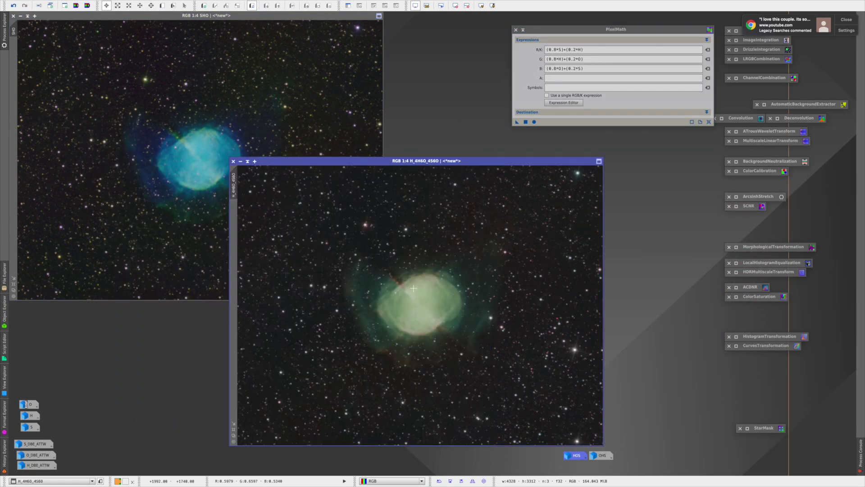
{"action": "left_click", "coordinate": [525, 56]}
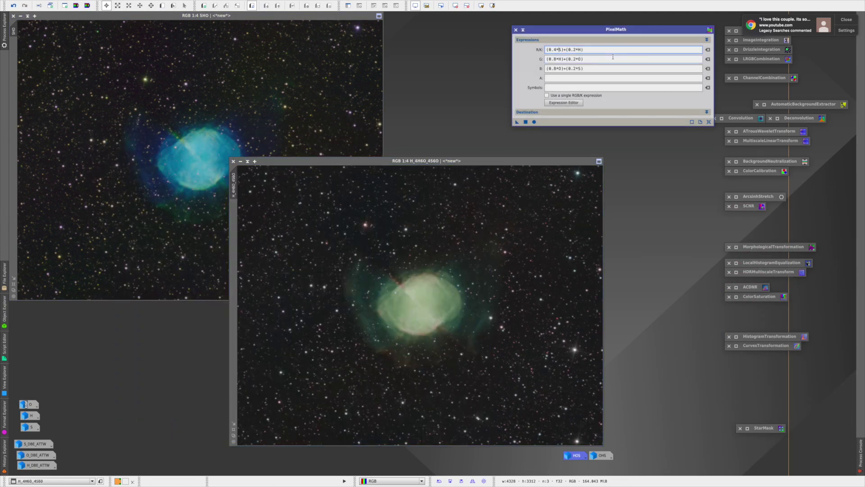
{"action": "key", "text": "Tab"}
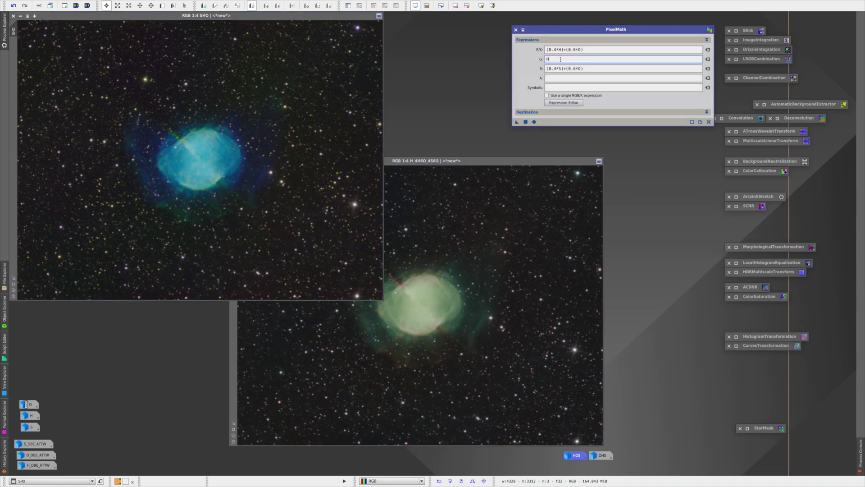